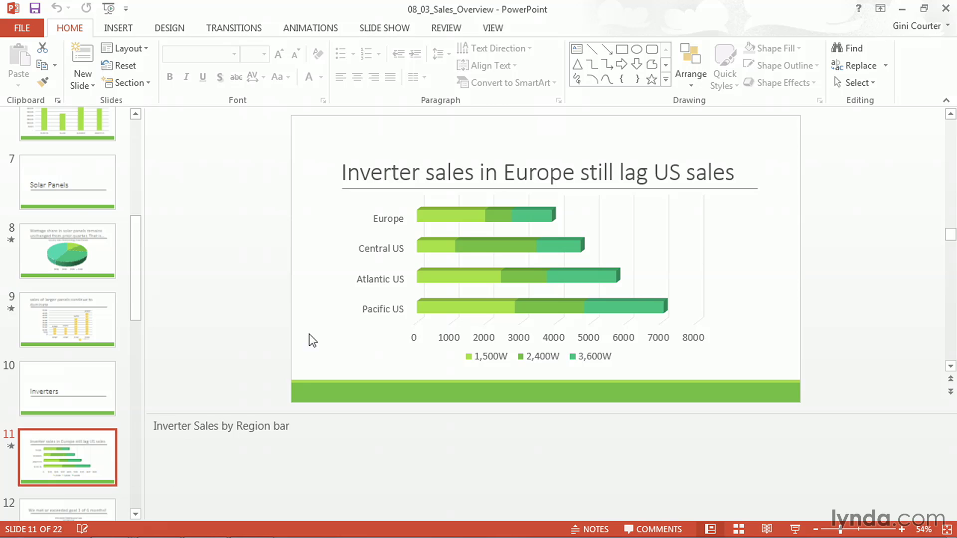
Step: Show slide 11's Animation Pane, where the chart's effects appear as a single Chart 5 entry
click(313, 29)
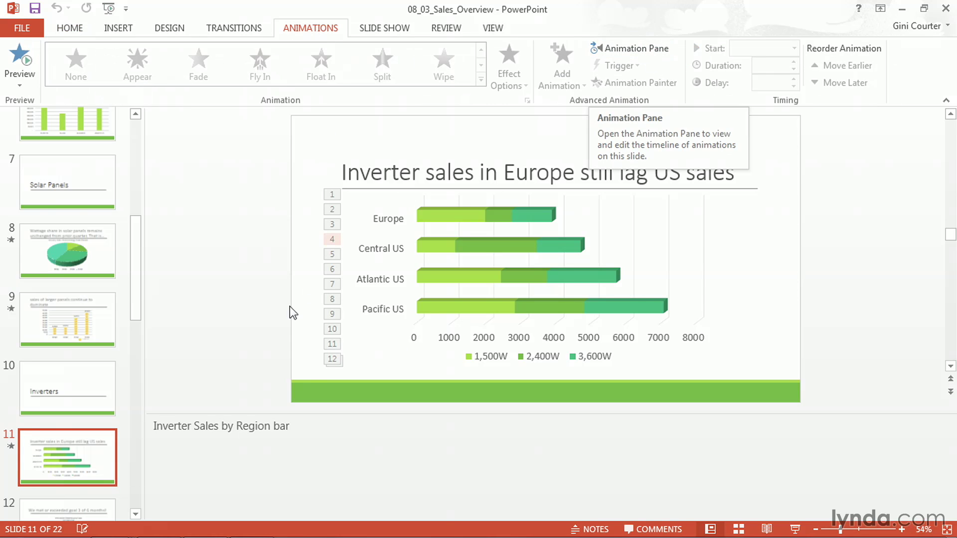
click(602, 49)
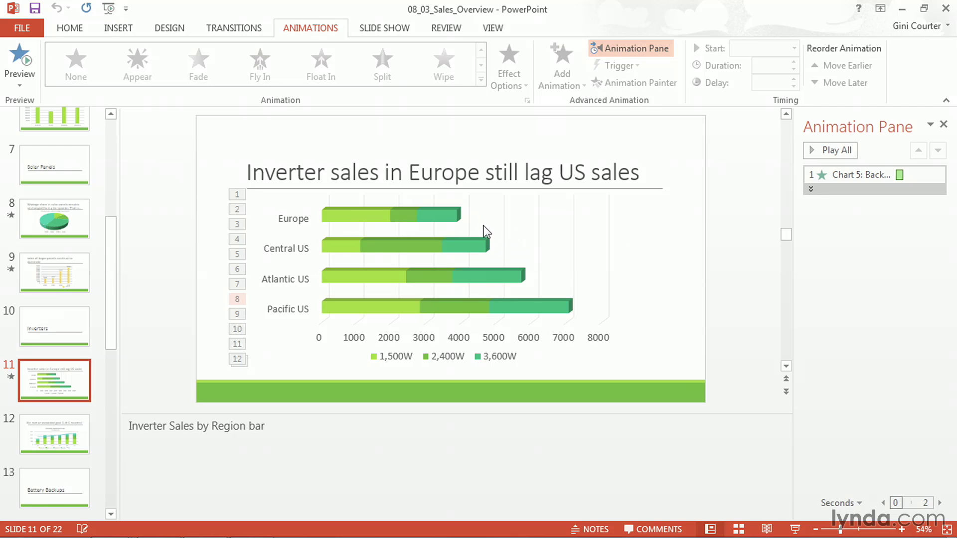
Step: Preview the Pulse emphasis on the inverter sales chart from the full emphasis effects list
click(344, 215)
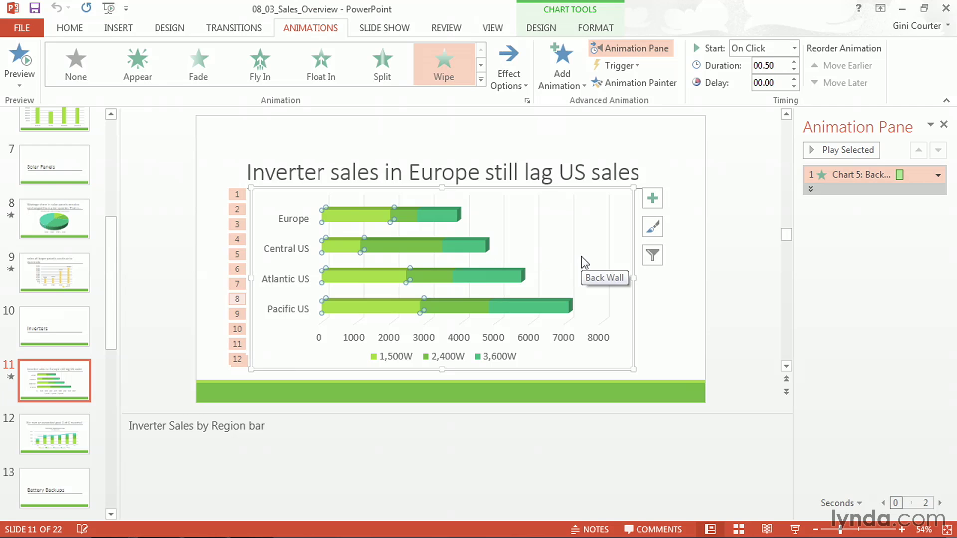
click(581, 88)
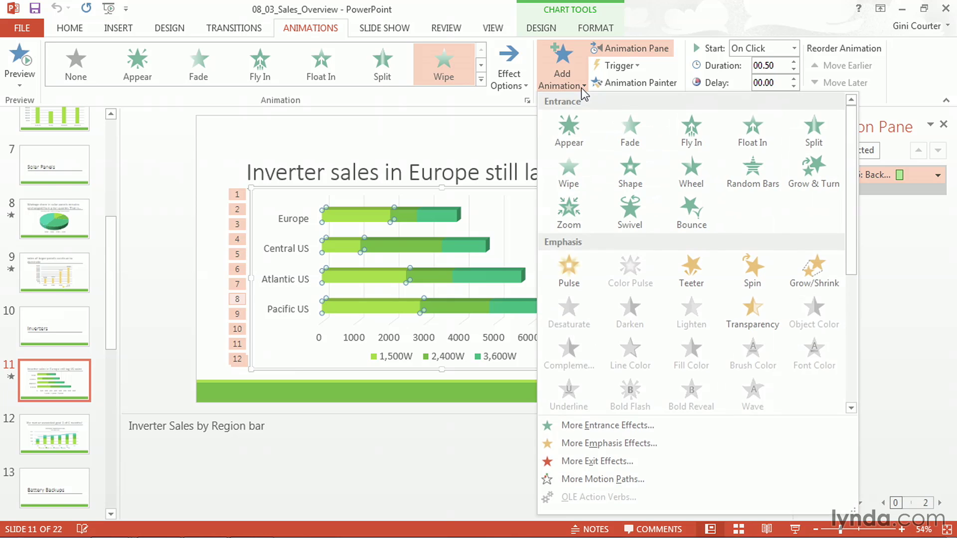
click(589, 445)
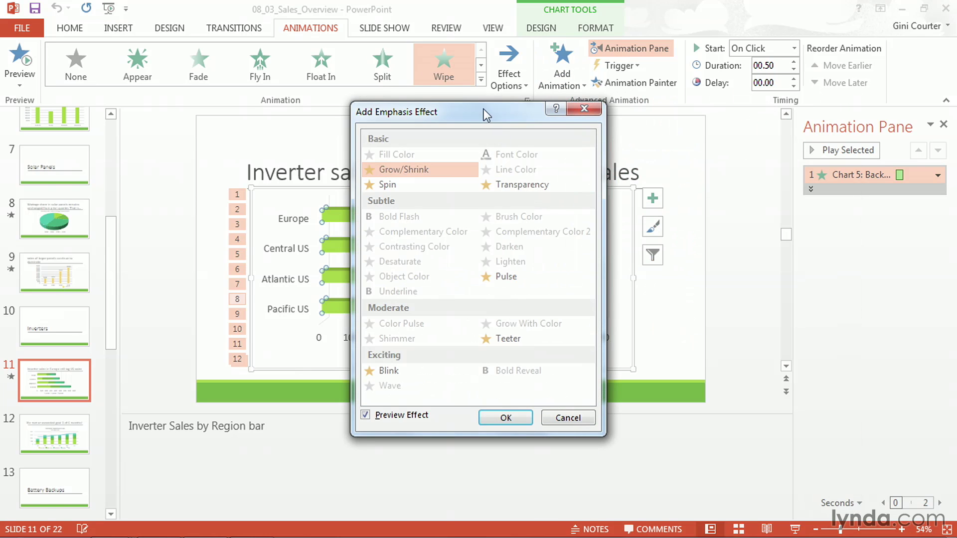
drag(483, 109, 161, 113)
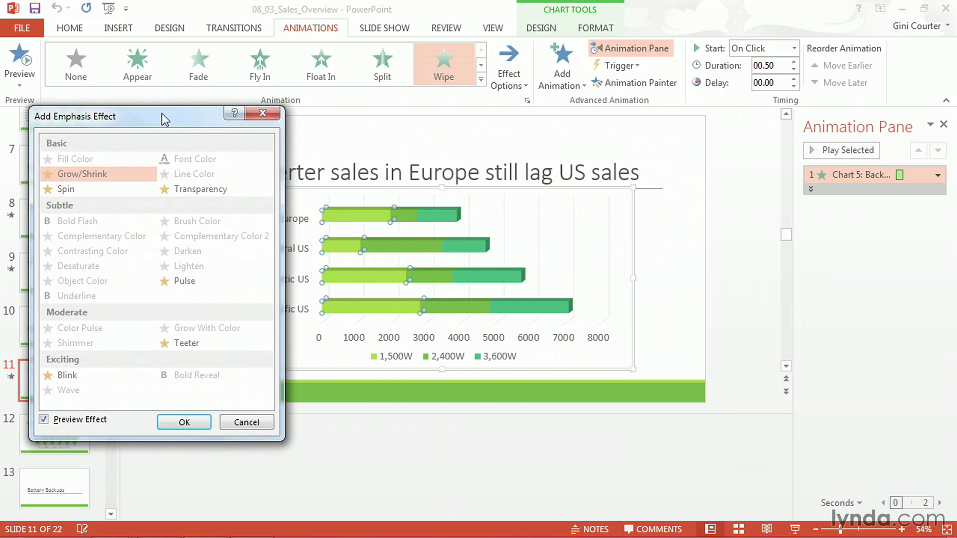
drag(162, 113, 132, 108)
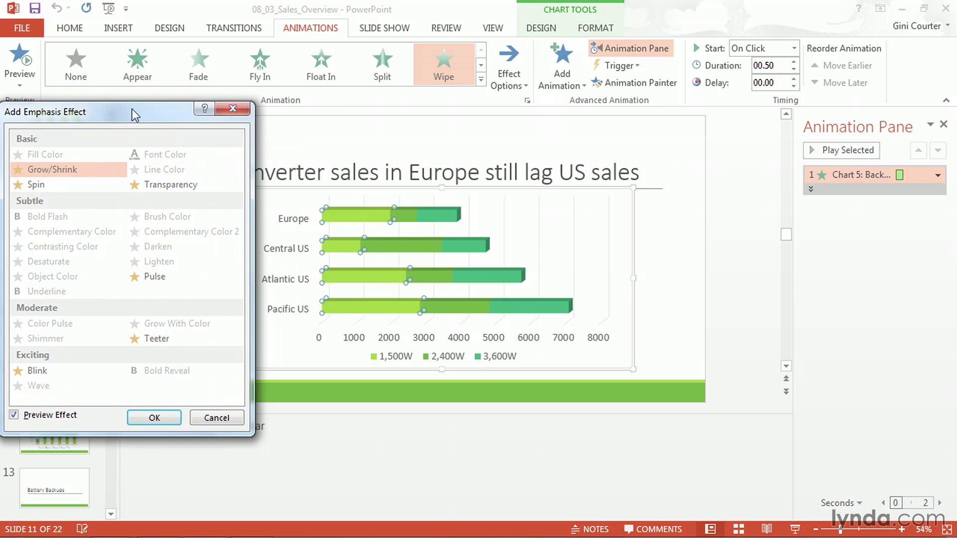
click(152, 277)
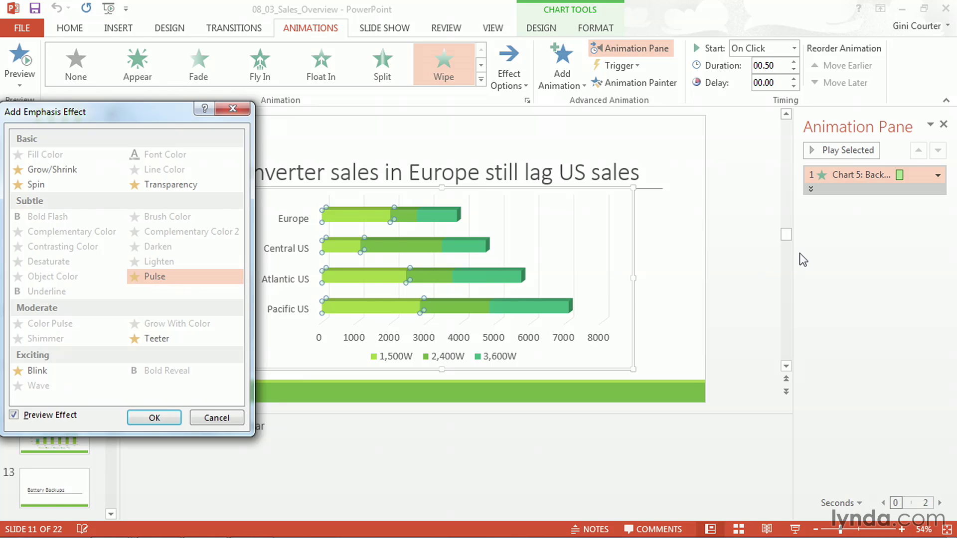
Step: Apply Pulse to the chart and delete pulse items 14–23, leaving three steps numbered 14–16
click(159, 420)
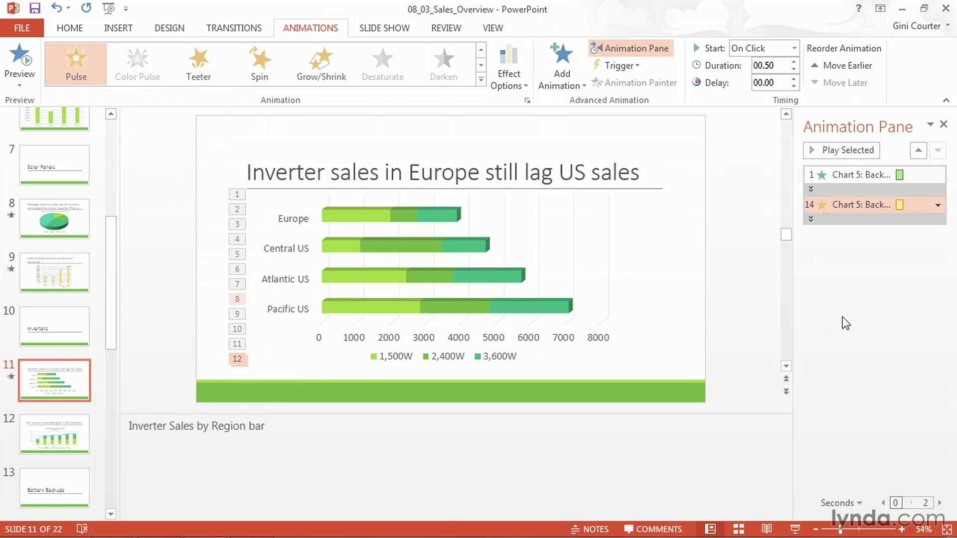
click(812, 220)
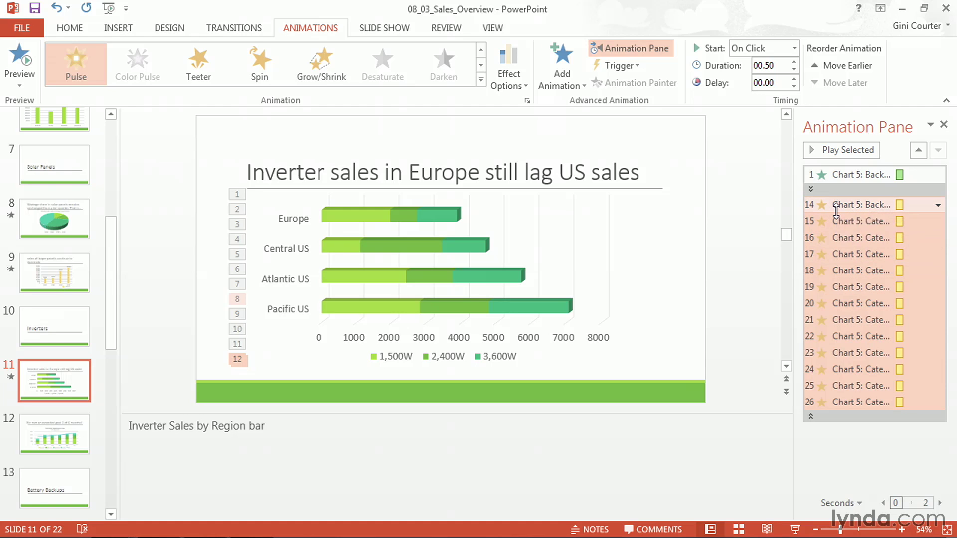
click(837, 208)
click(836, 221)
click(835, 234)
click(836, 253)
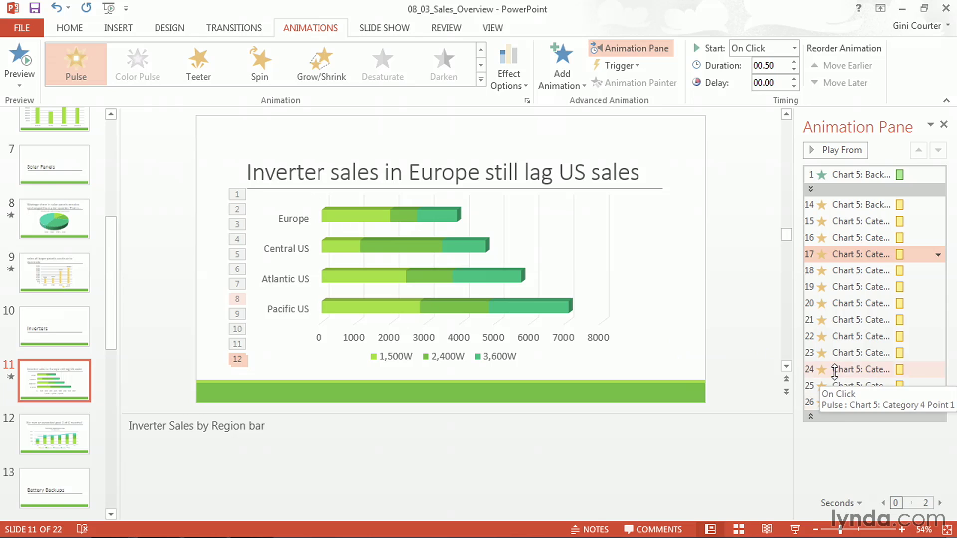
click(843, 206)
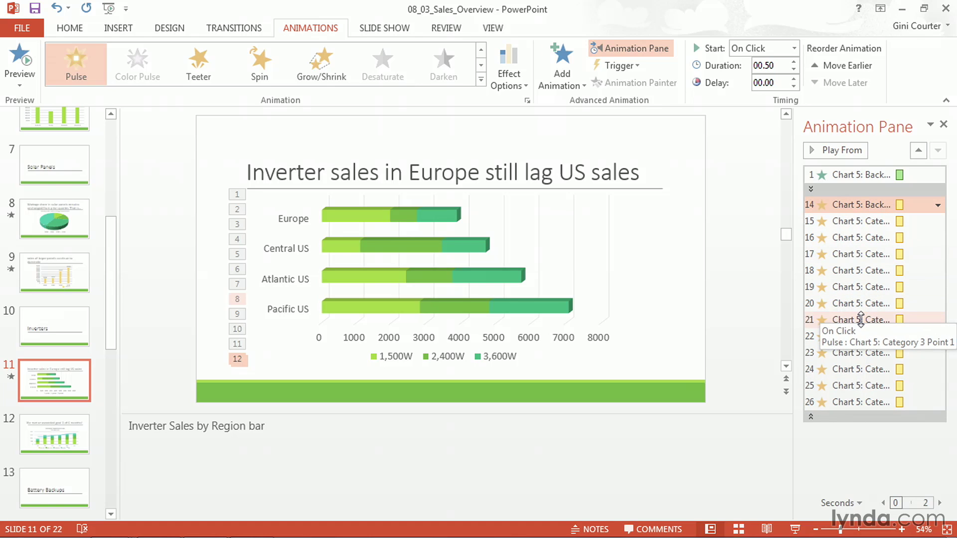
shift+click(861, 320)
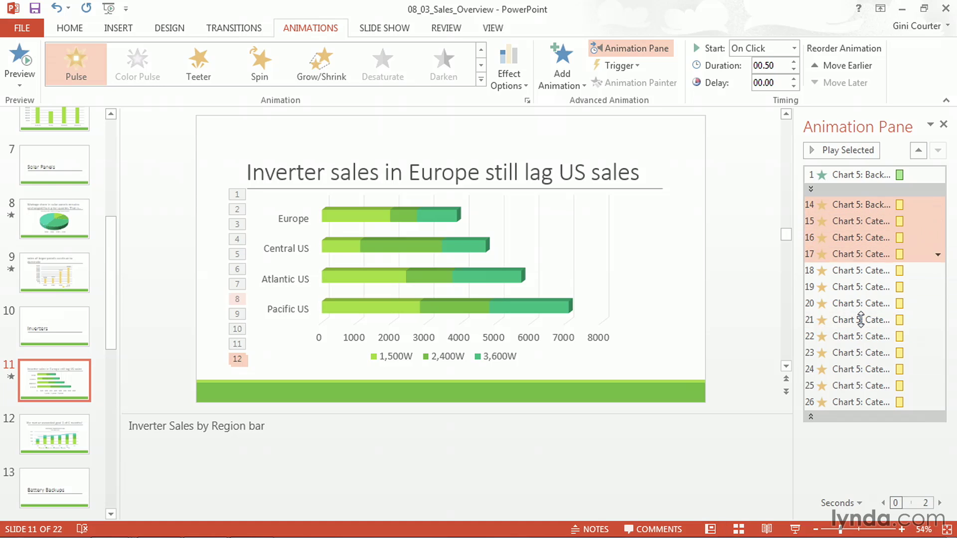
key(shift+Down)
key(shift+Down)
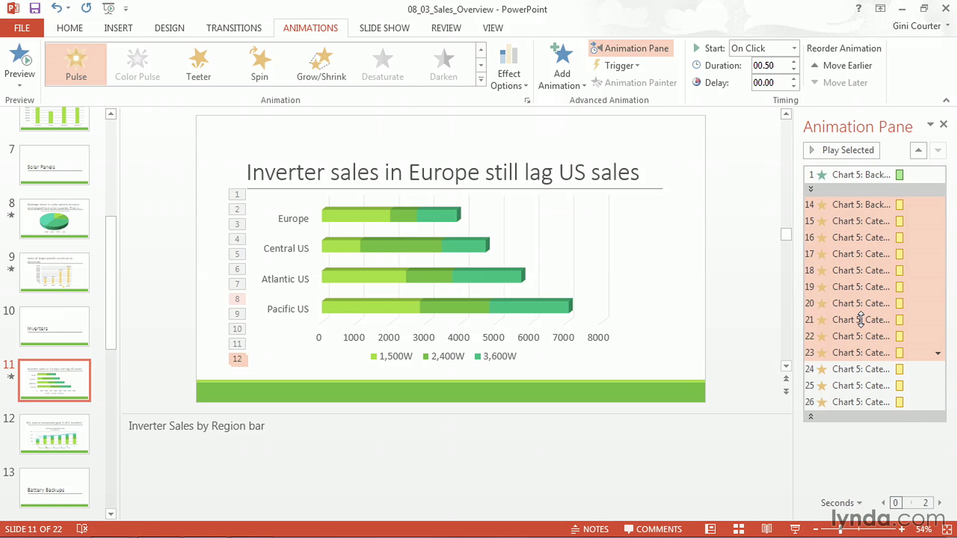
key(Delete)
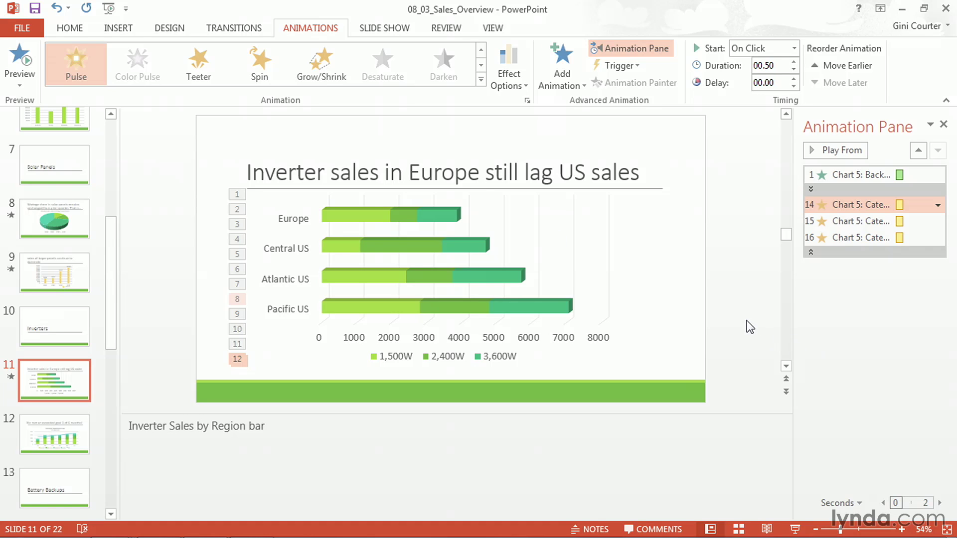
key(shift+F5)
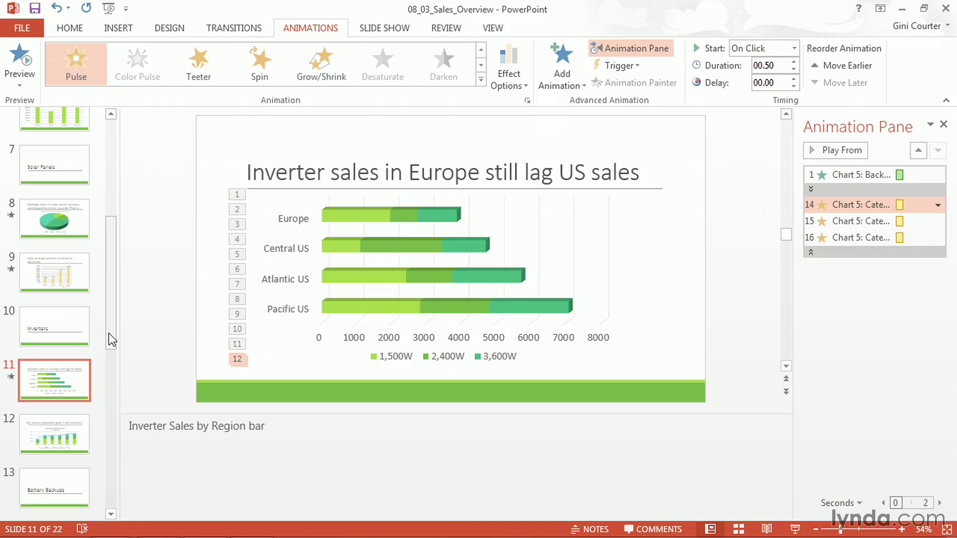
drag(109, 333, 114, 291)
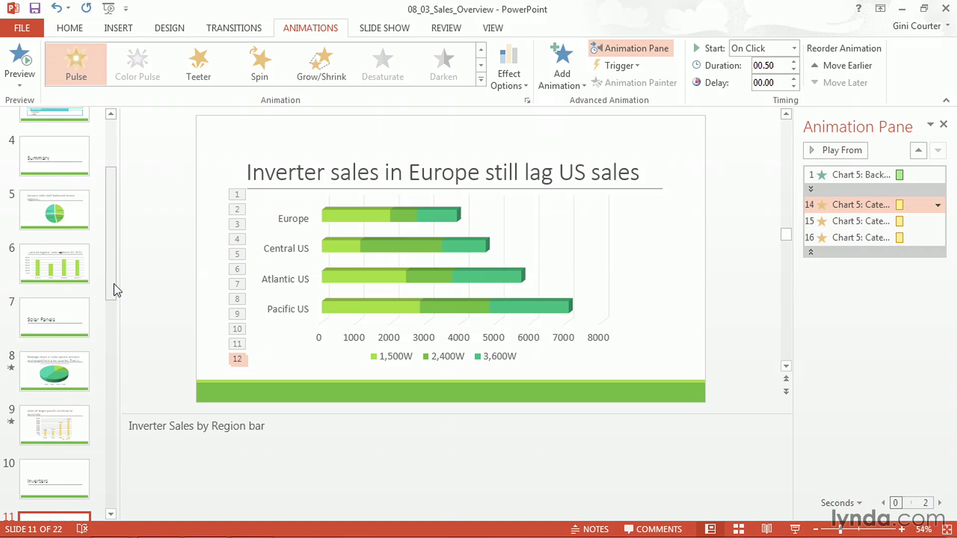
Step: Go to slide 9 and select its solar panel infographic chart
click(77, 434)
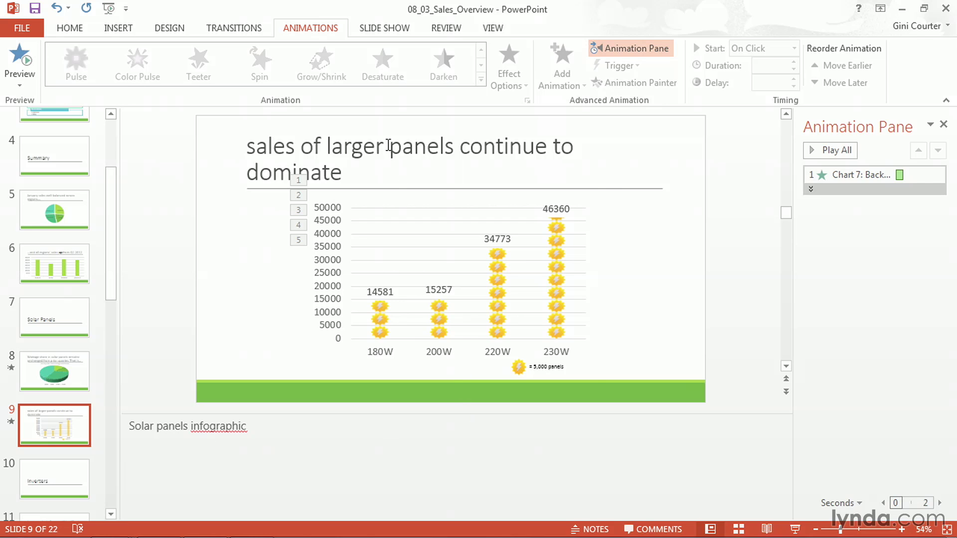
click(419, 207)
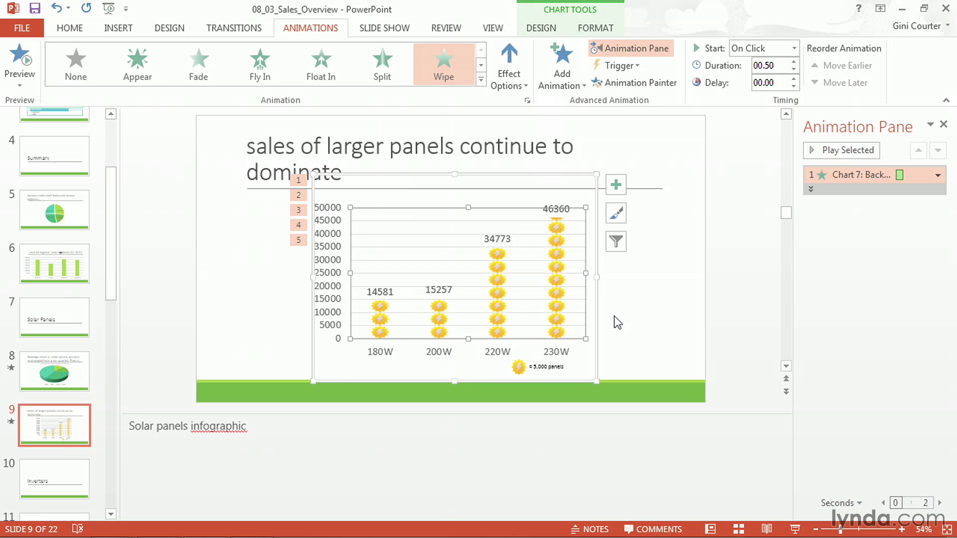
key(shift+F5)
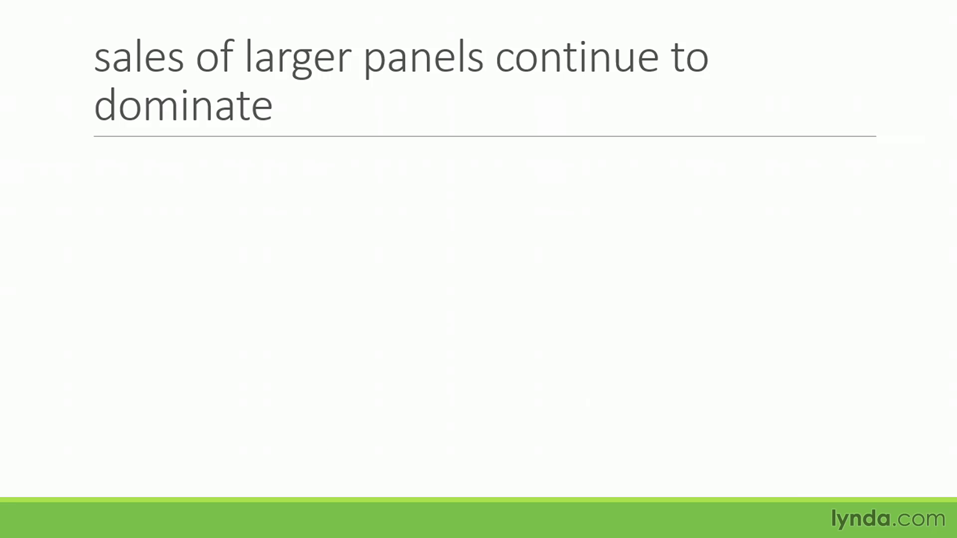
key(space)
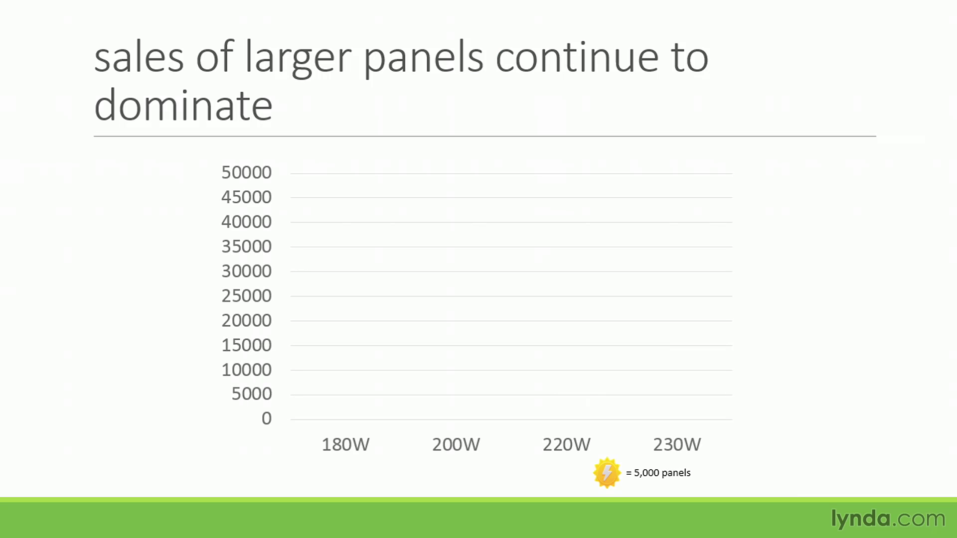
key(space)
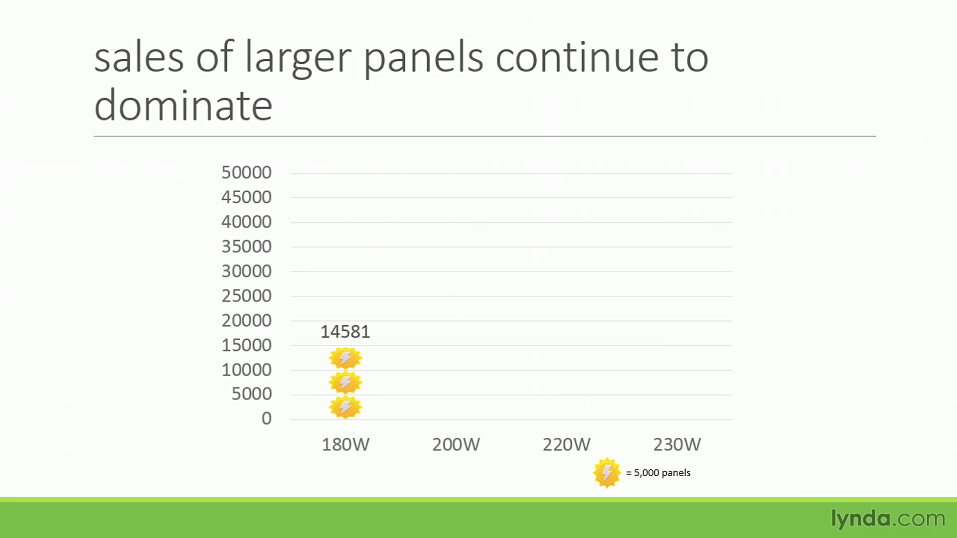
key(space)
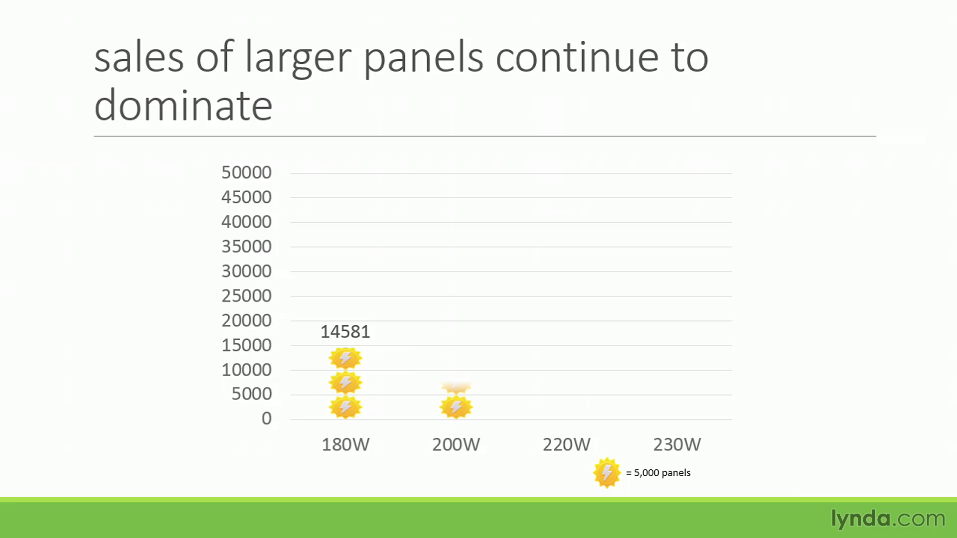
key(space)
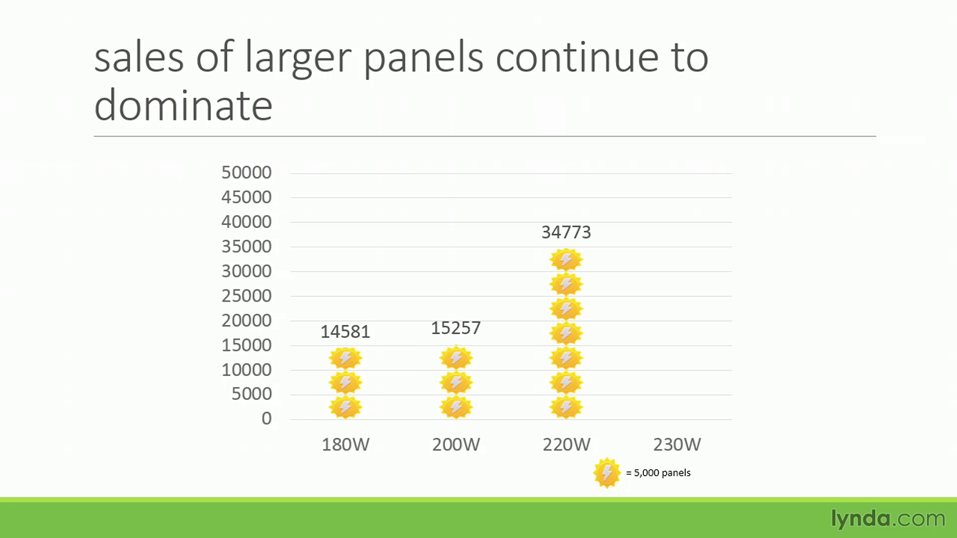
key(space)
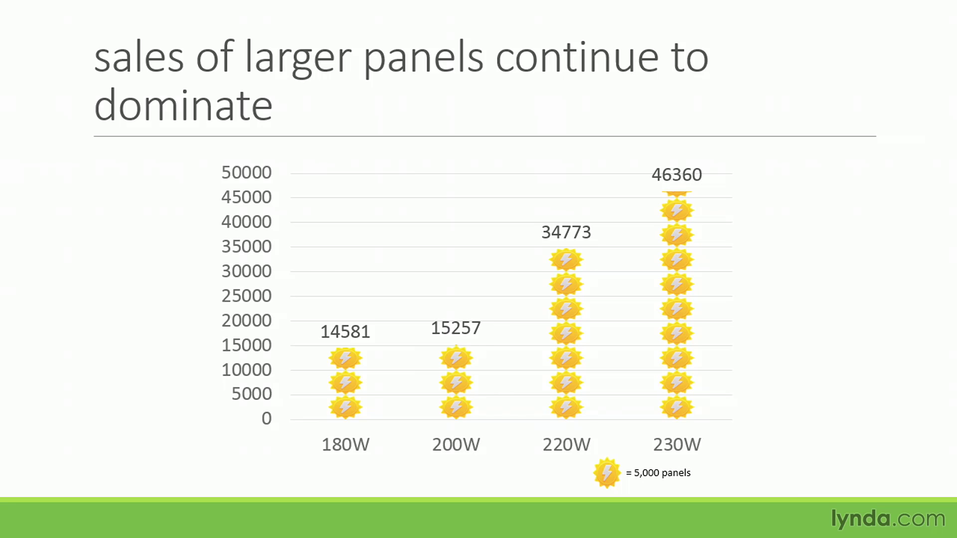
key(Escape)
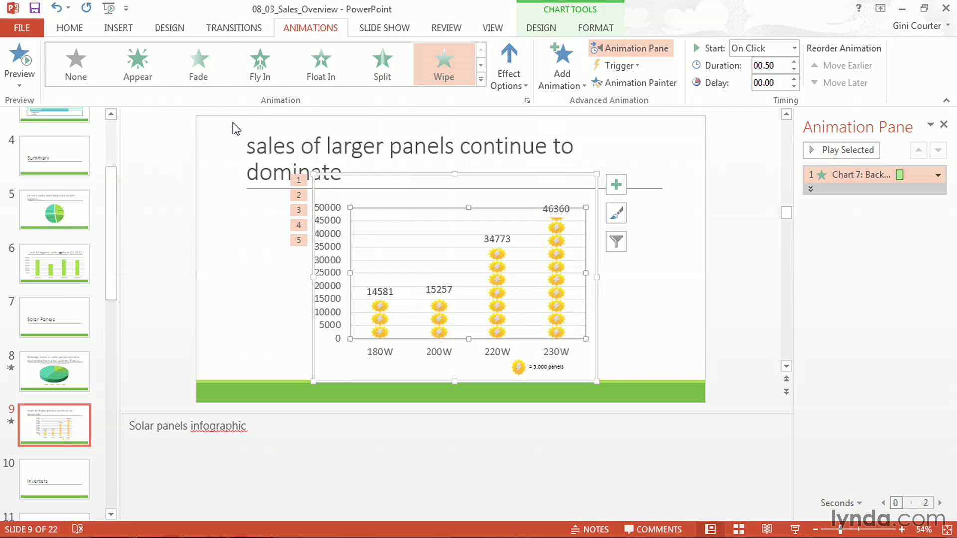
Step: Draw a green down arrow above the 220W column and copy it above the 230W column
click(118, 29)
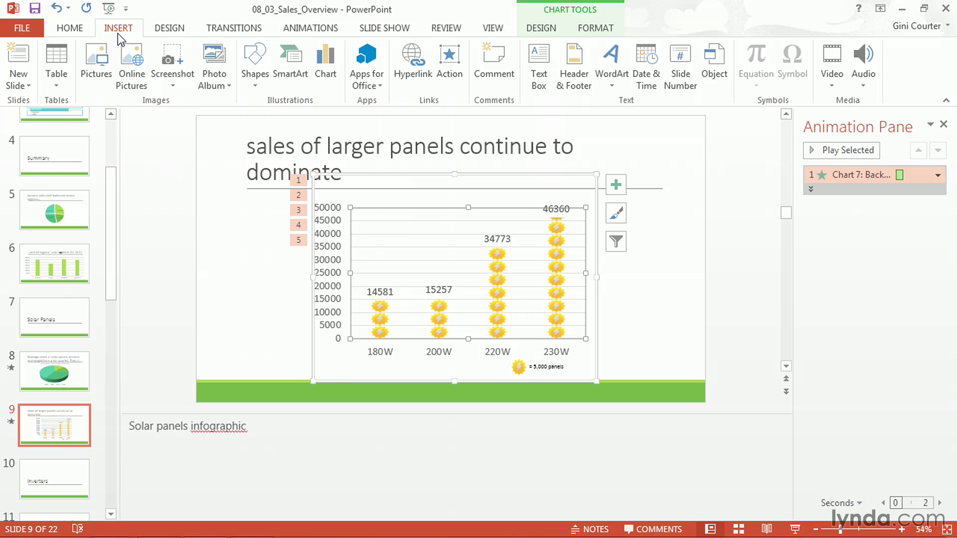
click(256, 70)
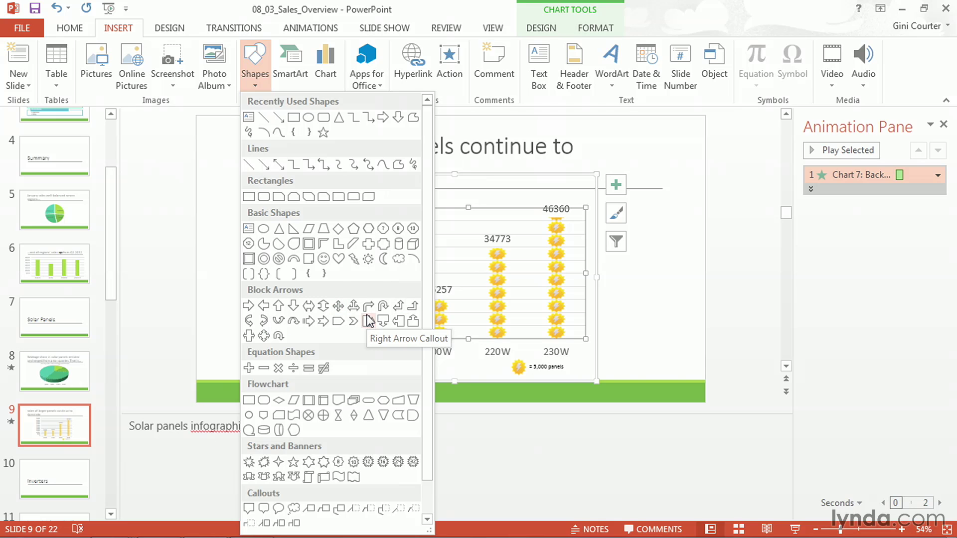
click(398, 117)
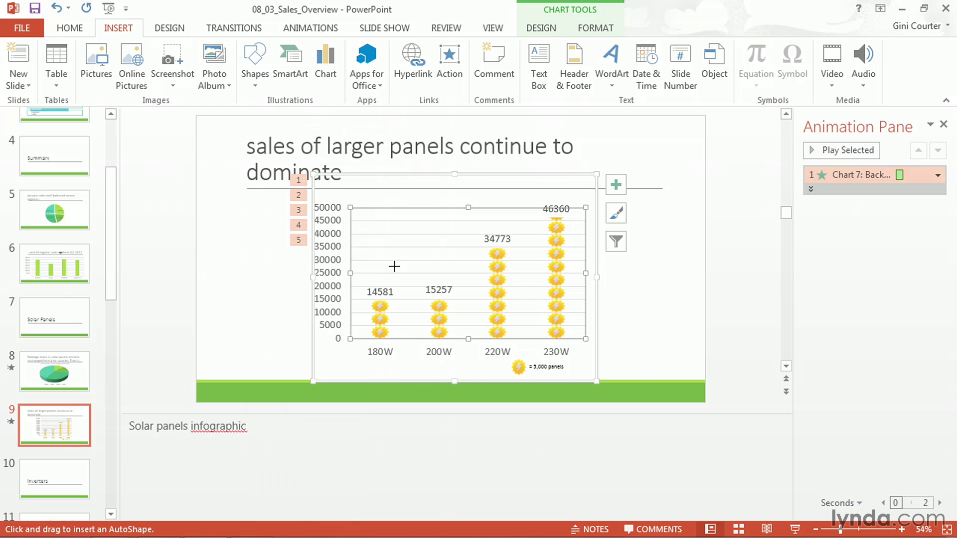
drag(442, 216, 484, 239)
drag(471, 225, 502, 200)
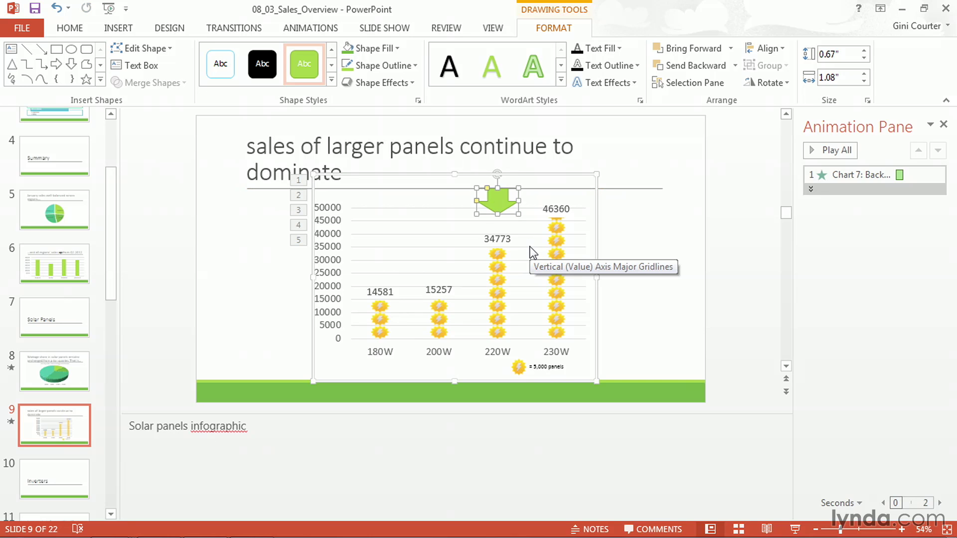
key(Right)
key(Down)
drag(500, 202, 555, 187)
click(624, 258)
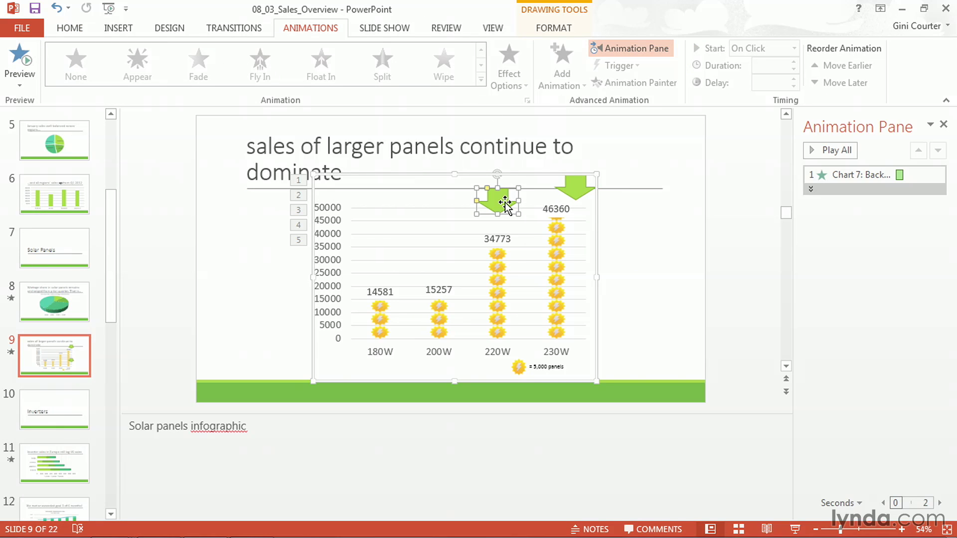
Step: Cut both arrows out of the chart, paste them side by side right of the 230W column, and select both
key(Delete)
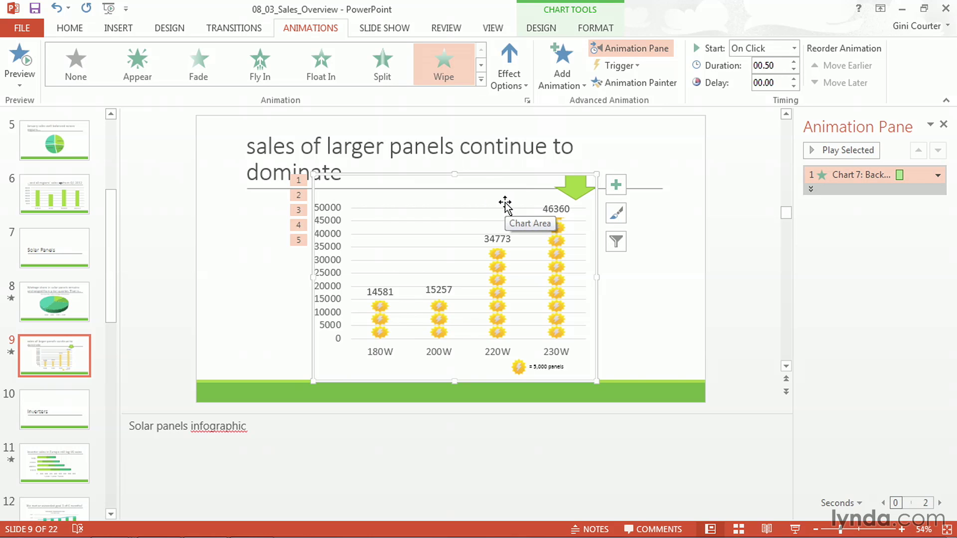
click(580, 194)
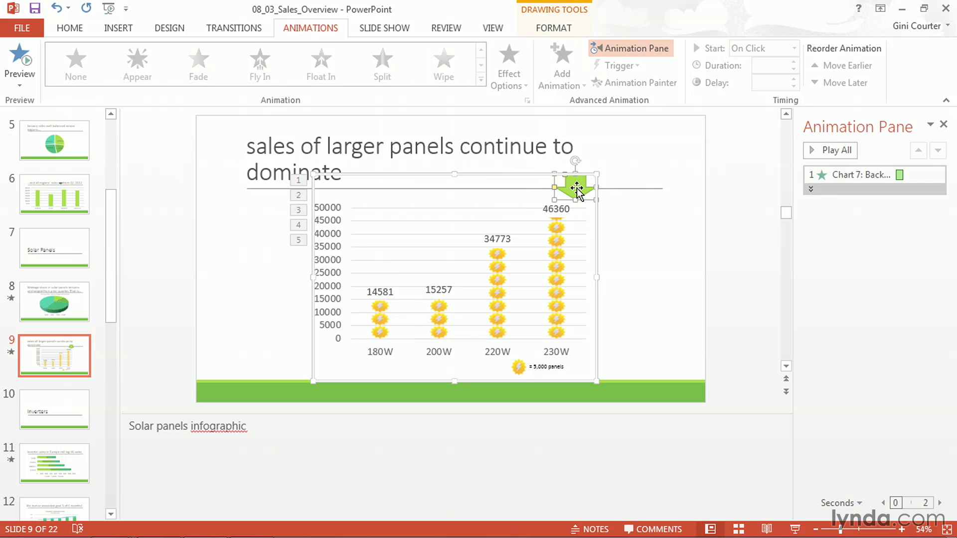
key(Delete)
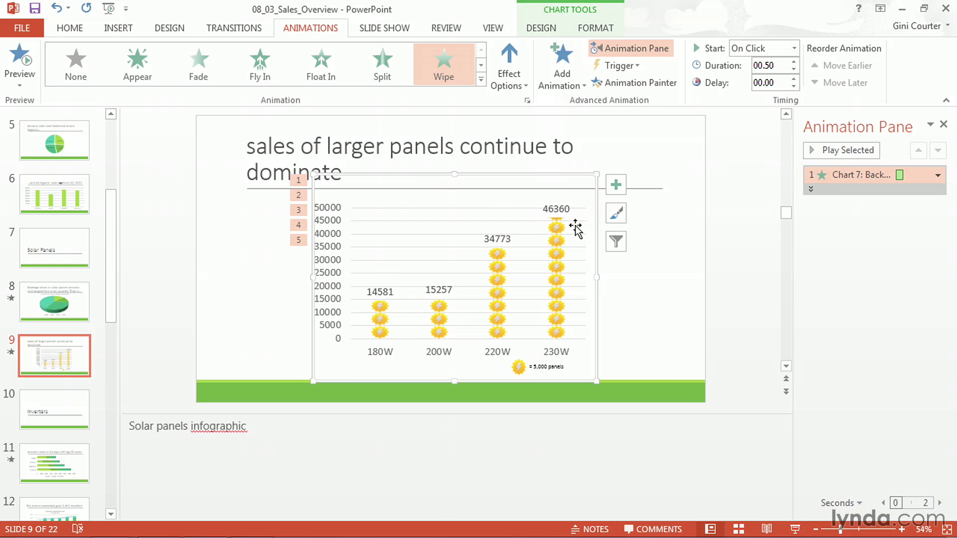
click(669, 291)
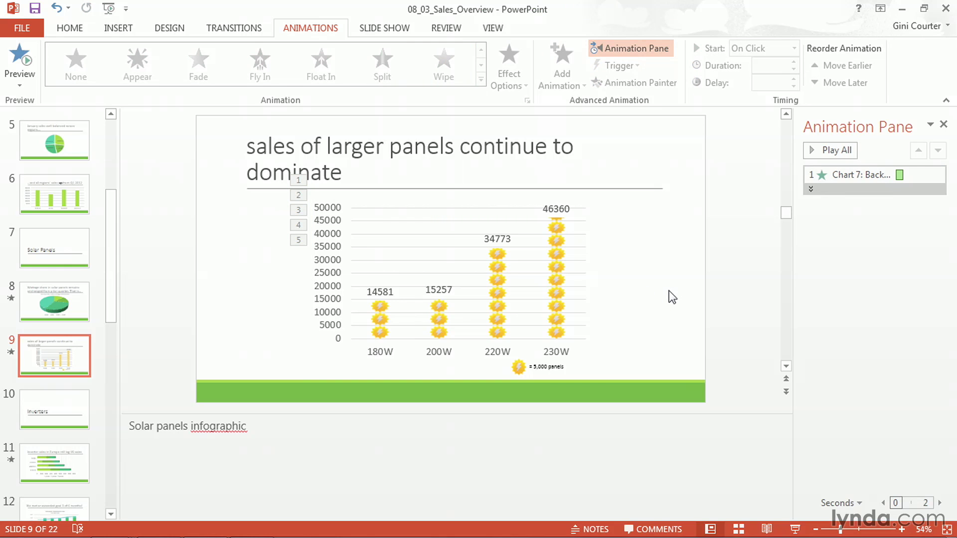
key(ctrl+v)
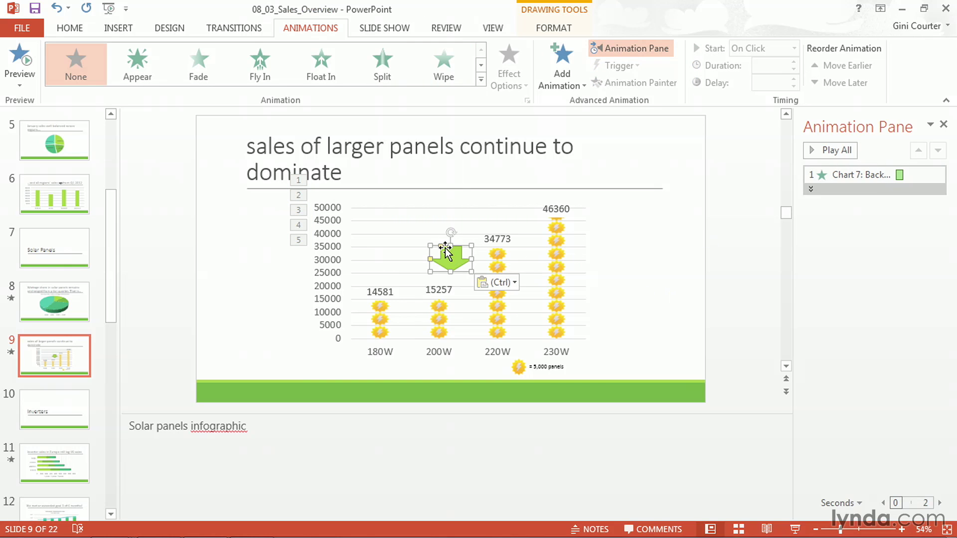
drag(445, 247, 650, 220)
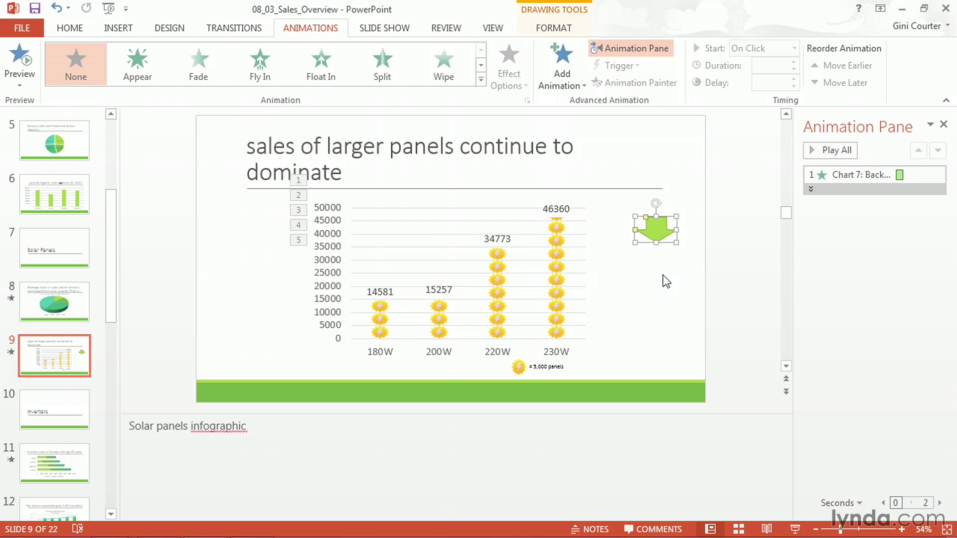
key(ctrl+v)
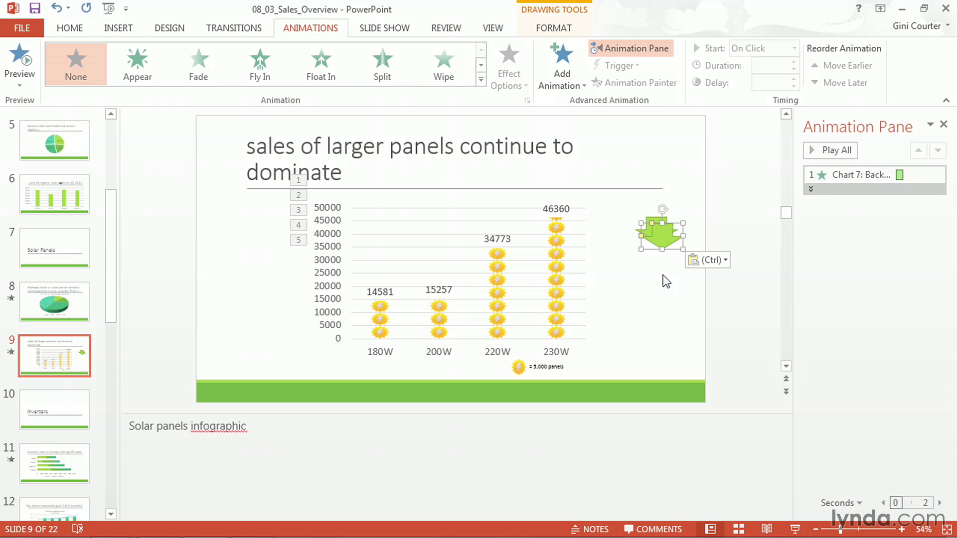
drag(663, 232, 606, 227)
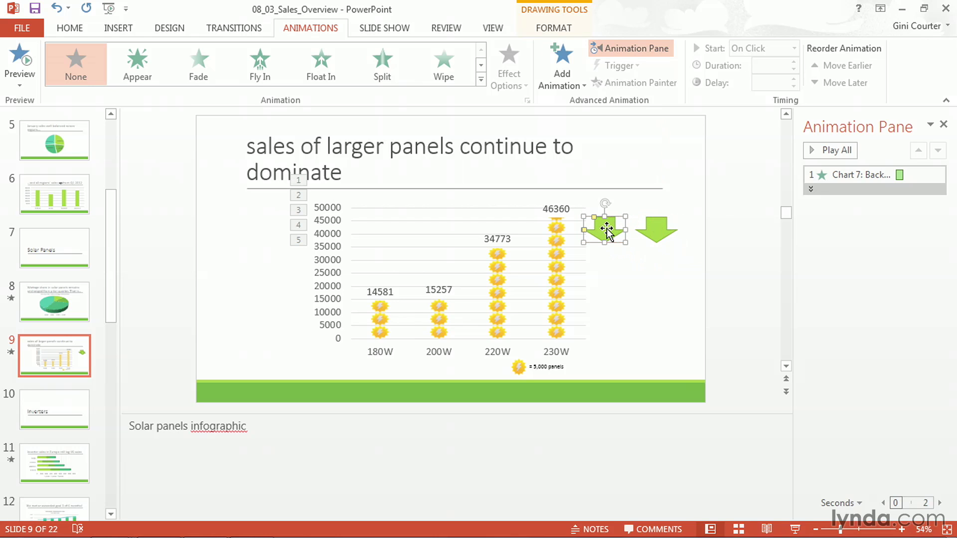
ctrl+click(665, 244)
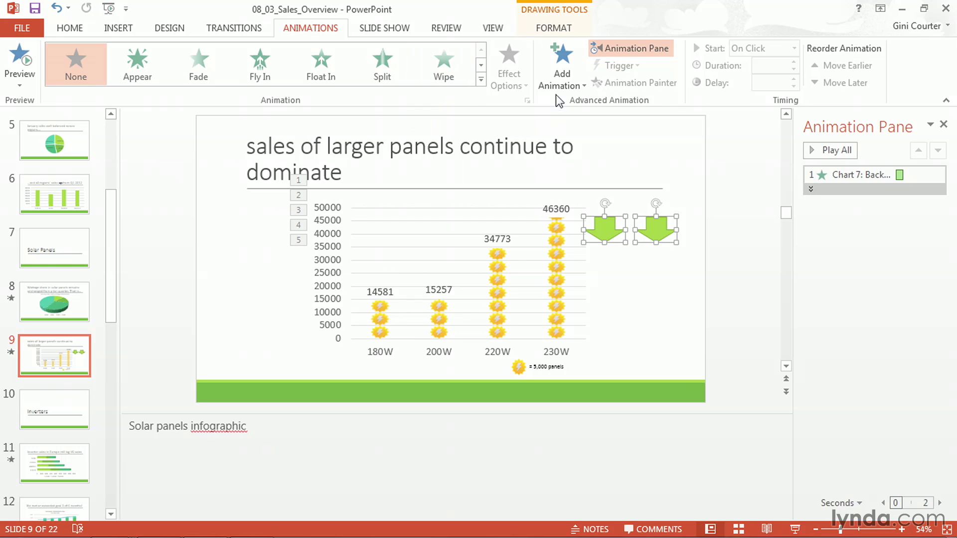
Step: Give both arrows the Float Down entrance after previewing Compress and Center Revolve
click(561, 82)
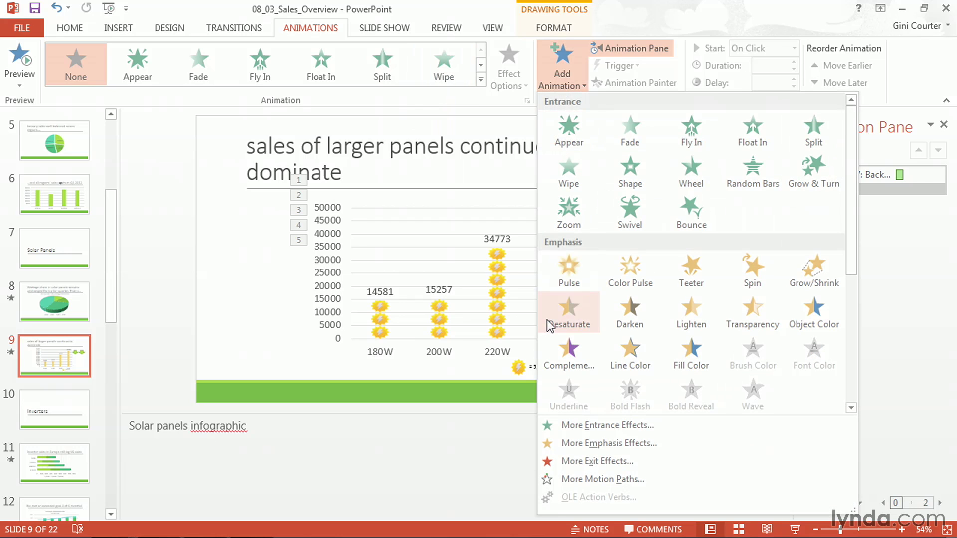
click(565, 426)
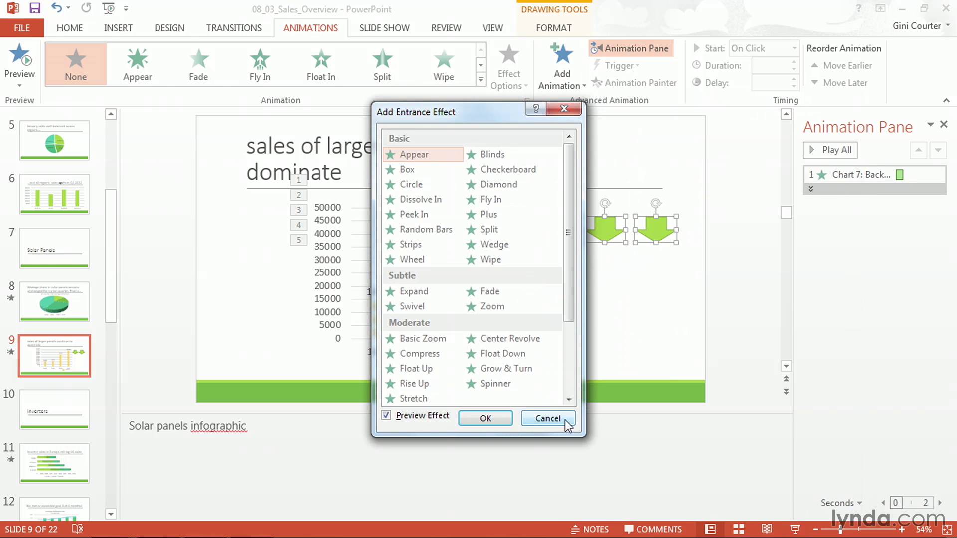
drag(495, 112, 313, 40)
click(322, 283)
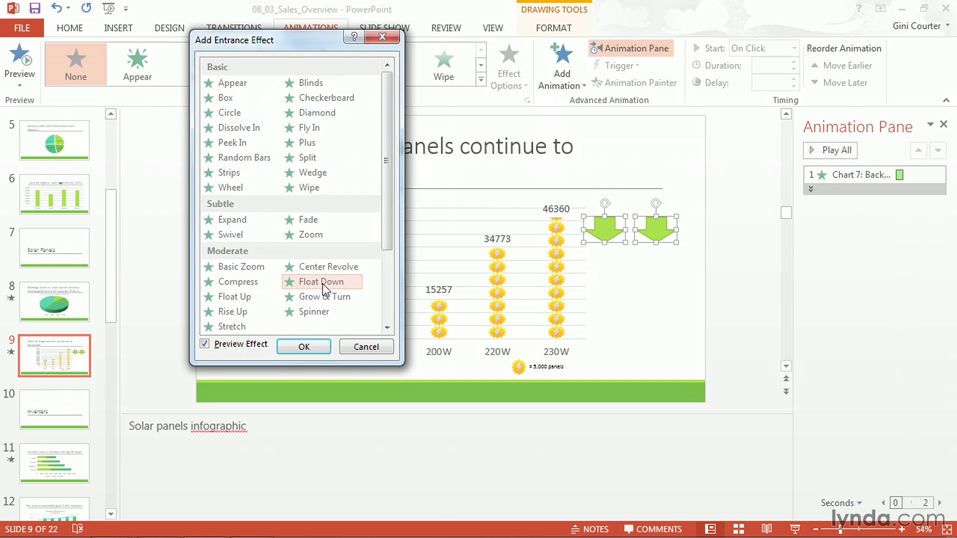
click(244, 283)
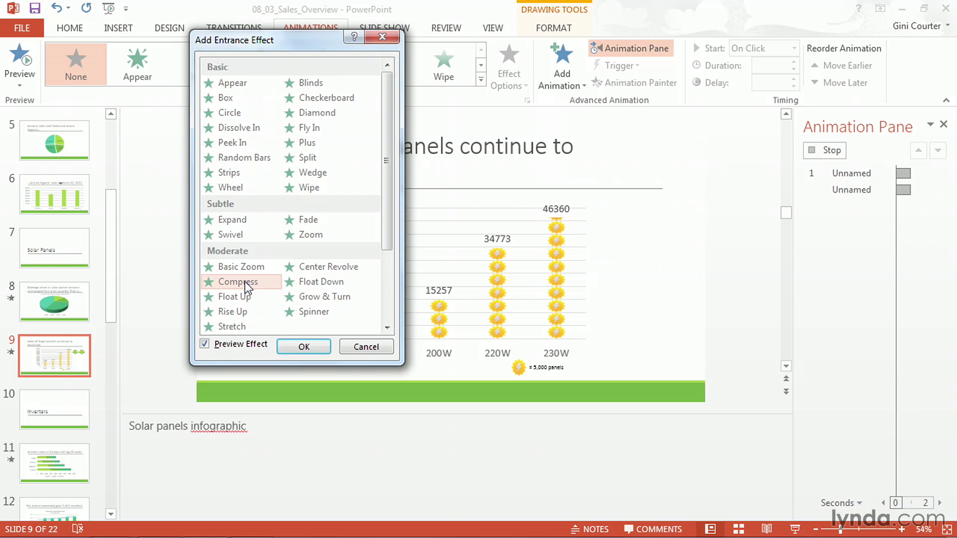
click(315, 271)
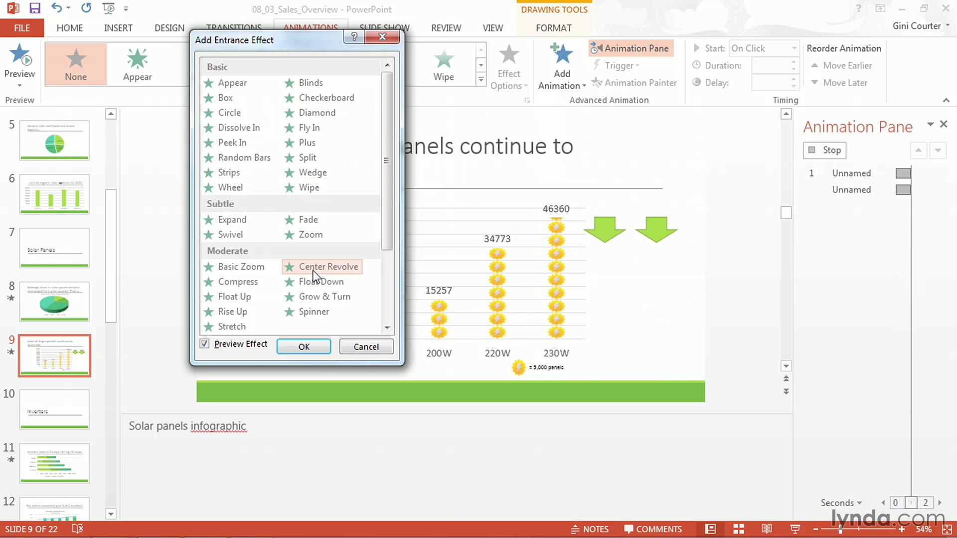
click(312, 280)
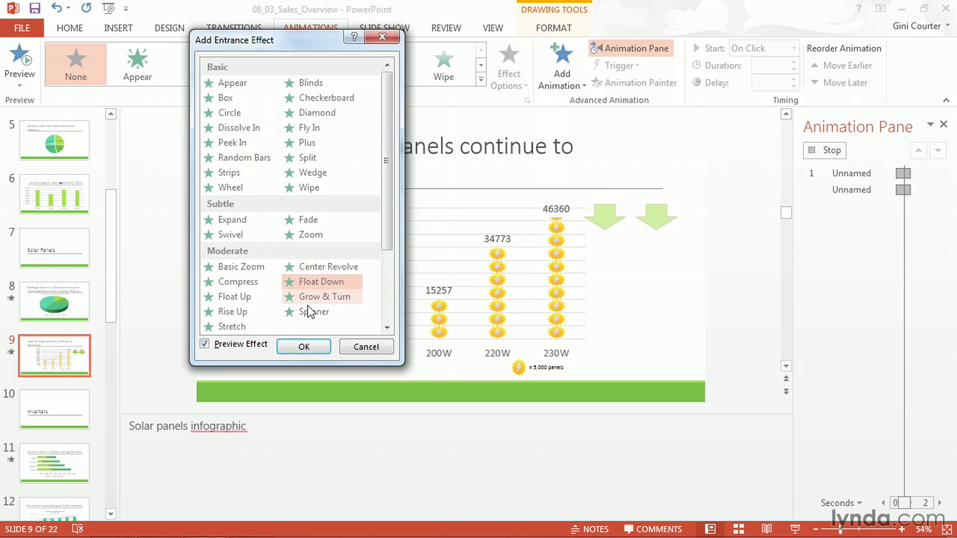
click(305, 347)
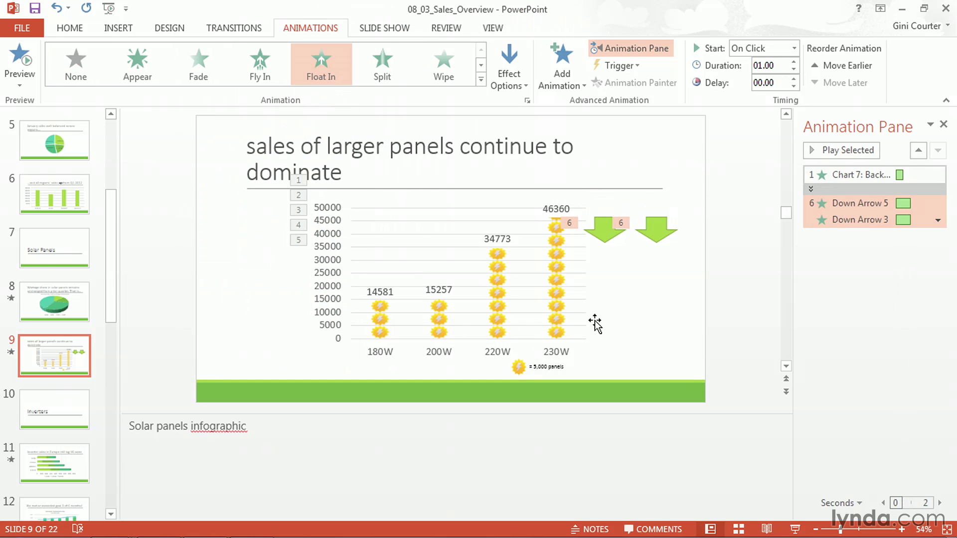
Step: Position the arrows just above the 220W and 230W columns, then start the show from slide 9
mouse_move(602, 241)
mouse_down()
mouse_move(573, 209)
mouse_move(496, 178)
mouse_move(489, 155)
mouse_move(495, 203)
mouse_up()
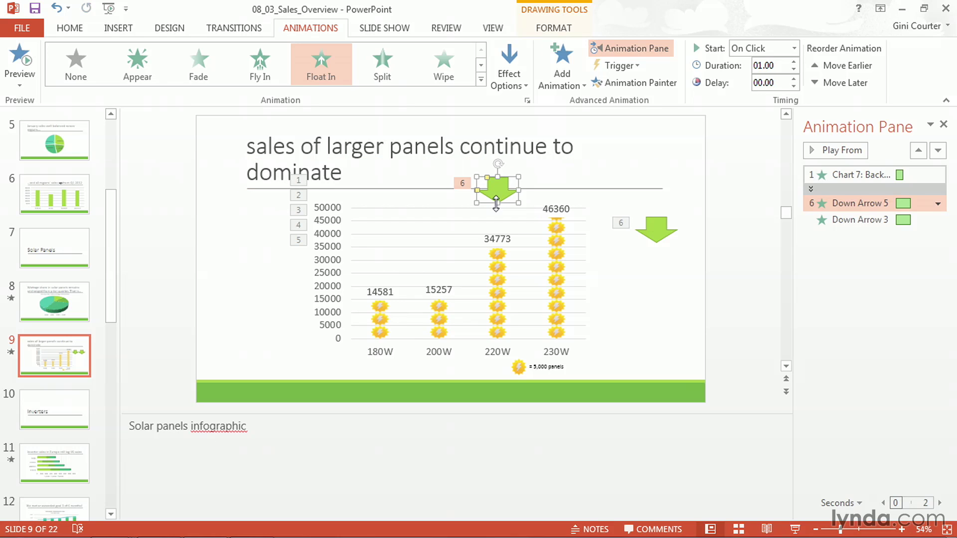
drag(651, 242, 552, 182)
click(494, 199)
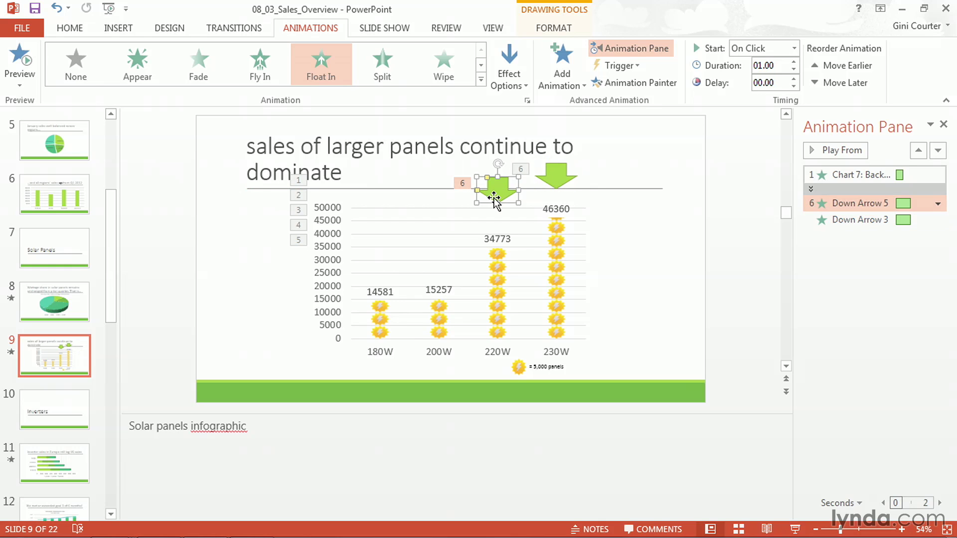
drag(494, 199, 494, 212)
click(556, 187)
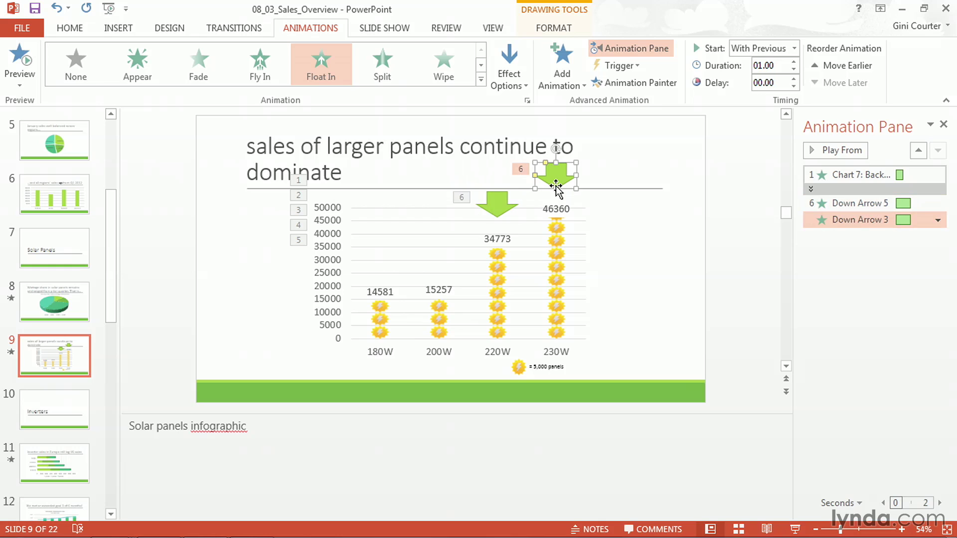
key(Down)
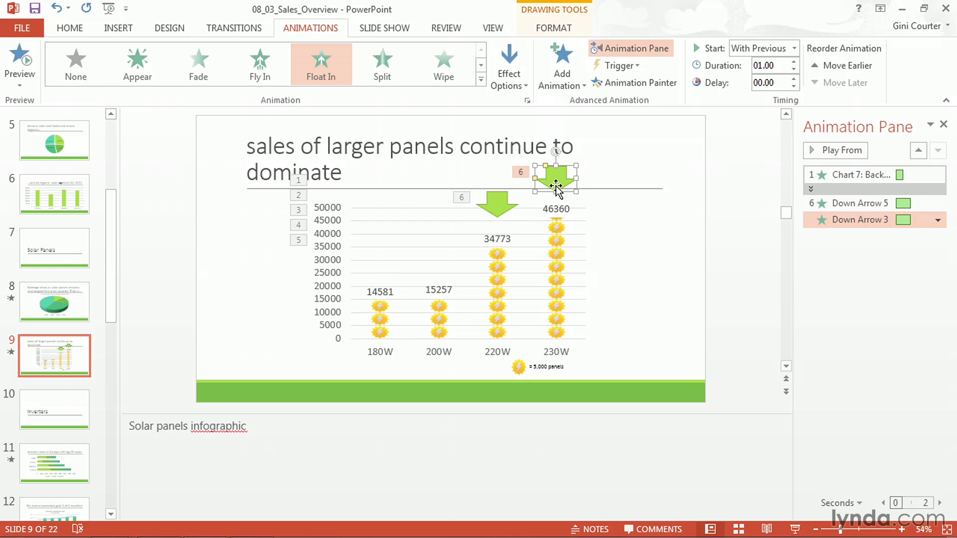
click(678, 232)
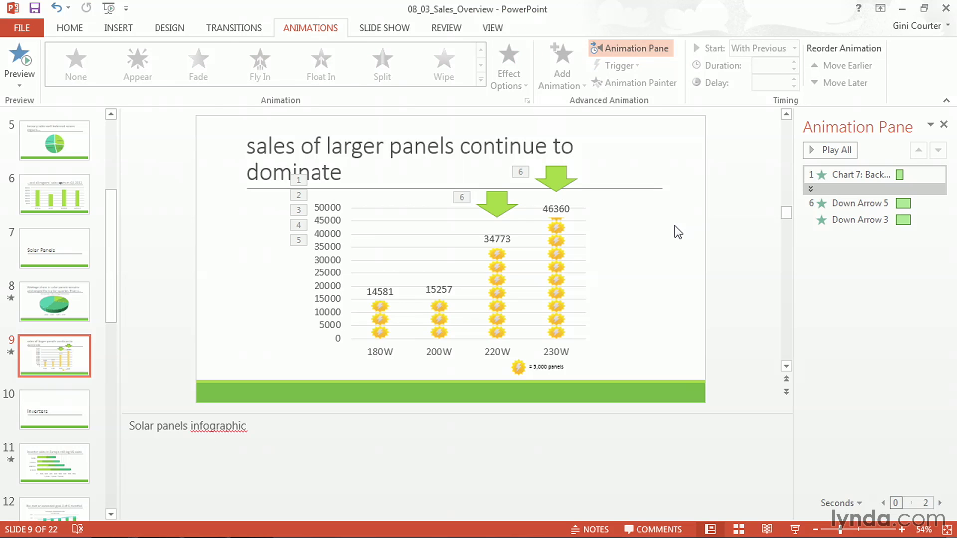
key(shift+F5)
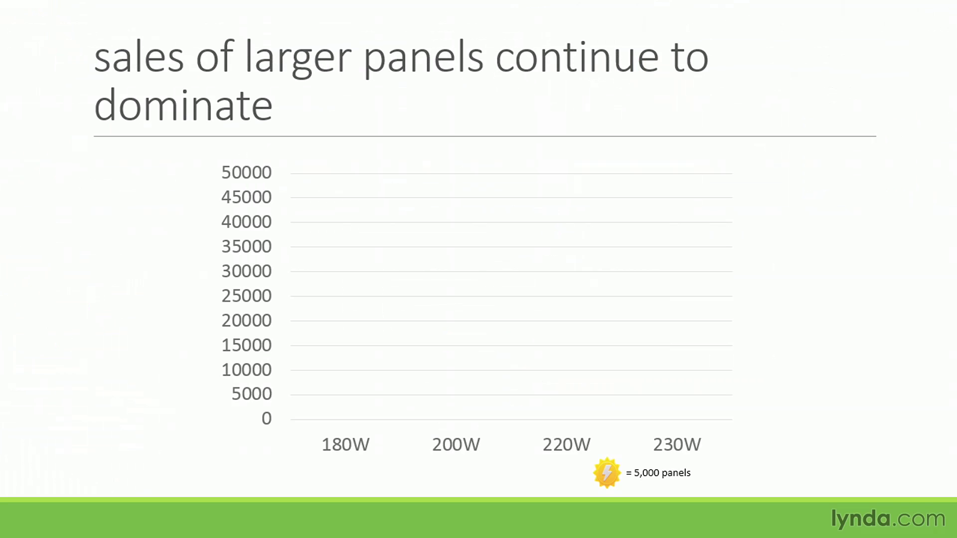
Step: Advance the show to watch both arrows float in, then end it
key(Right)
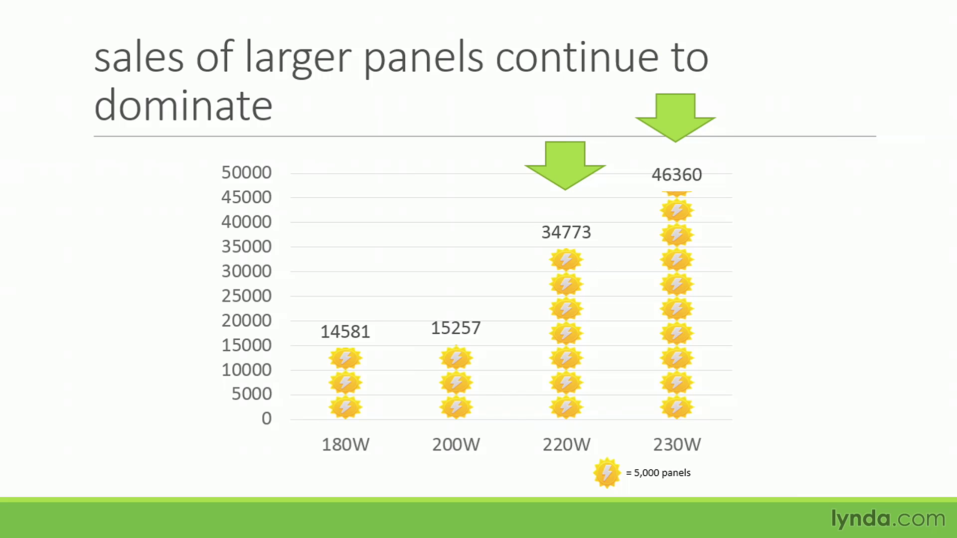
key(Escape)
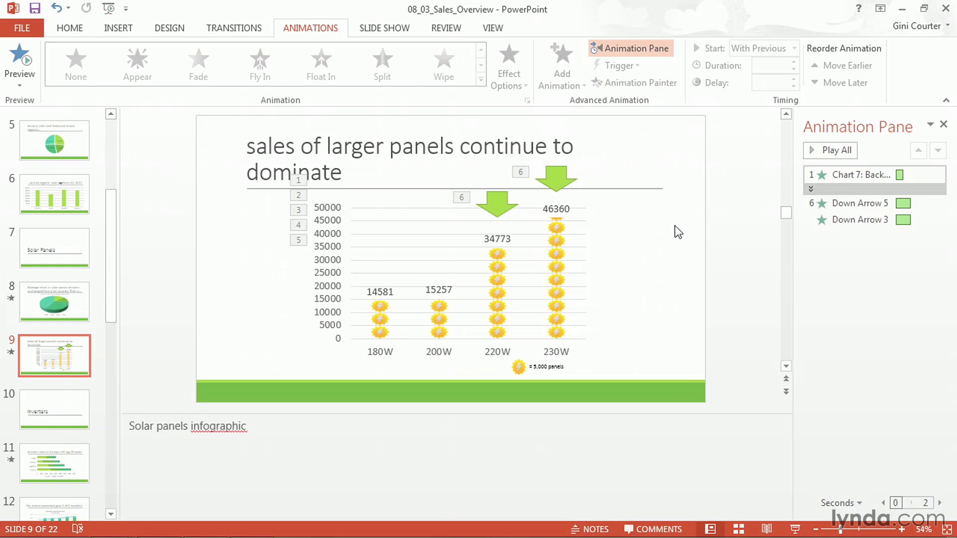
Step: Nudge the 220W arrow down one notch toward its column
click(499, 209)
key(Down)
key(Down)
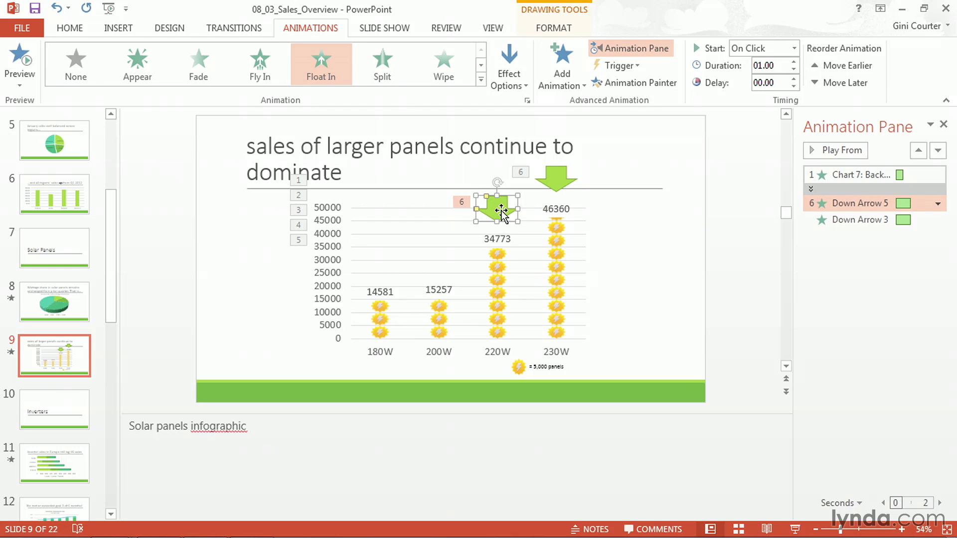
click(752, 276)
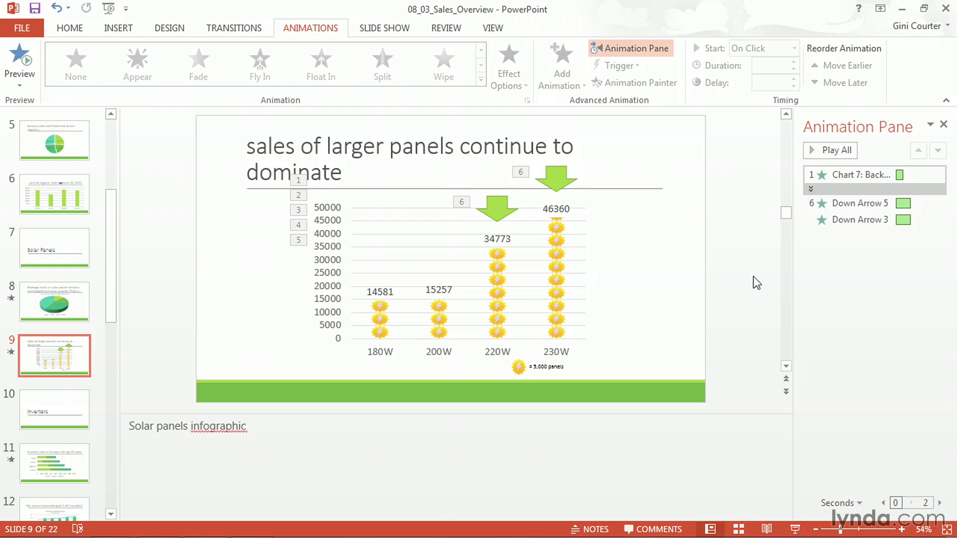